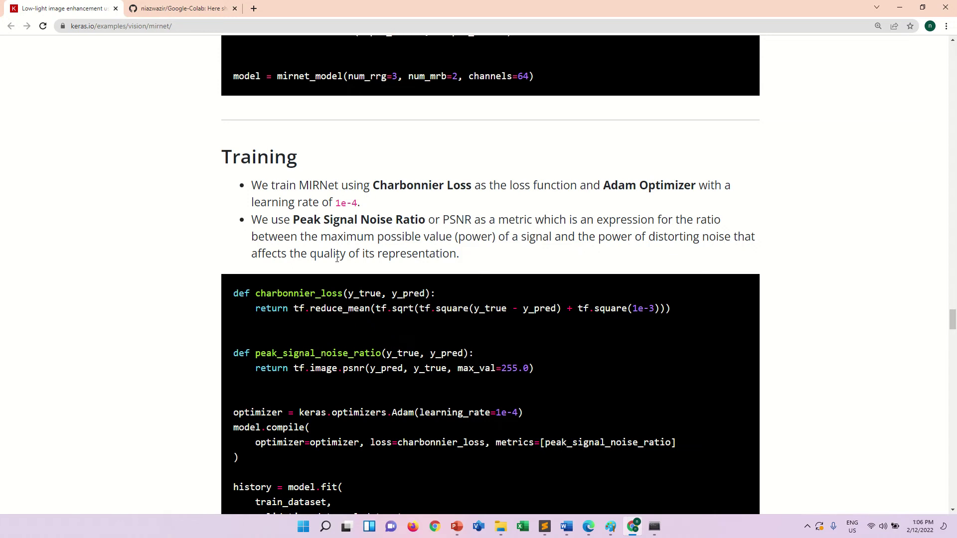
Highlight the charbonnier_loss function code in the MIRNet example's Training section.
{"action": "left_click_drag", "start_coordinate": [234, 293], "coordinate": [685, 309]}
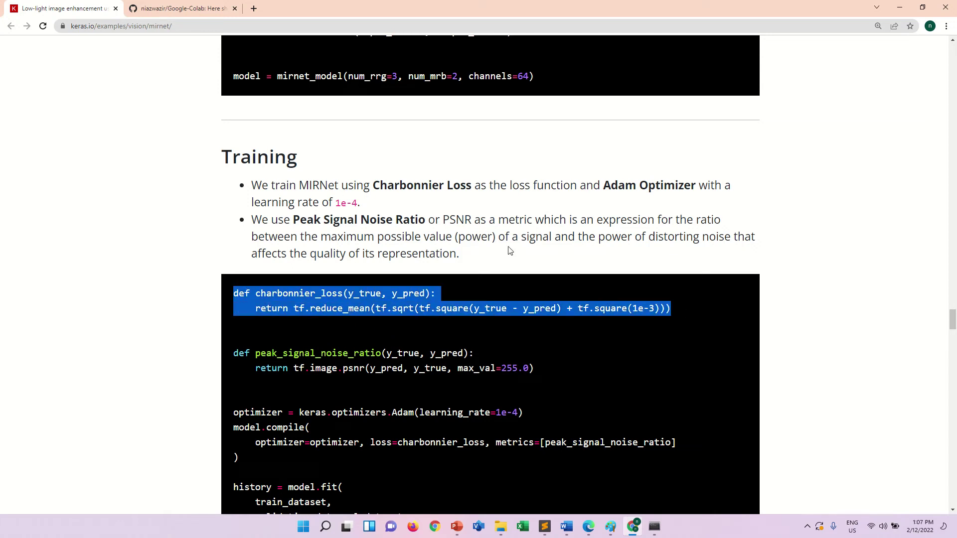
{"action": "scroll", "coordinate": [509, 251], "scroll_direction": "up", "scroll_amount": 2}
{"action": "scroll", "coordinate": [501, 240], "scroll_direction": "up", "scroll_amount": 6}
{"action": "scroll", "coordinate": [496, 226], "scroll_direction": "up", "scroll_amount": 5}
{"action": "scroll", "coordinate": [497, 227], "scroll_direction": "up", "scroll_amount": 5}
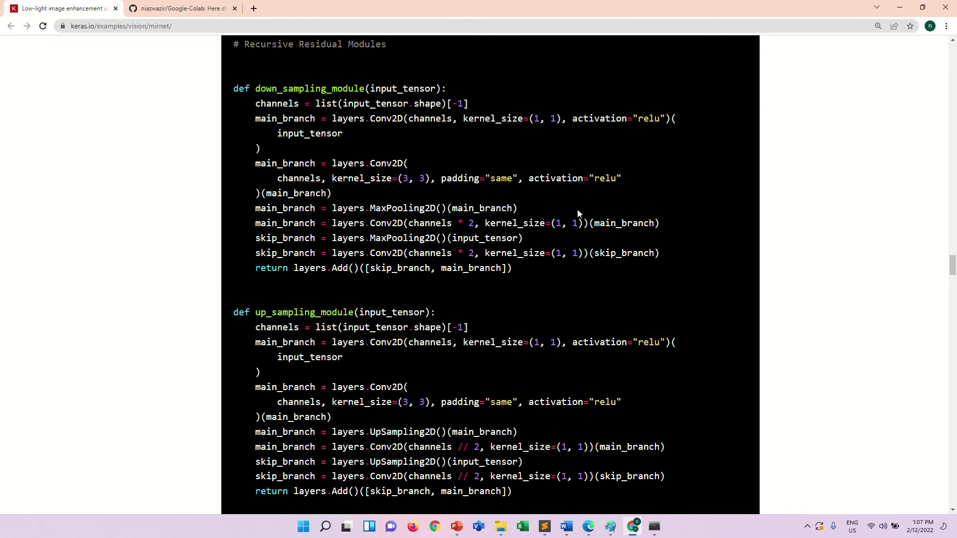
{"action": "left_click_drag", "start_coordinate": [953, 268], "coordinate": [952, 49]}
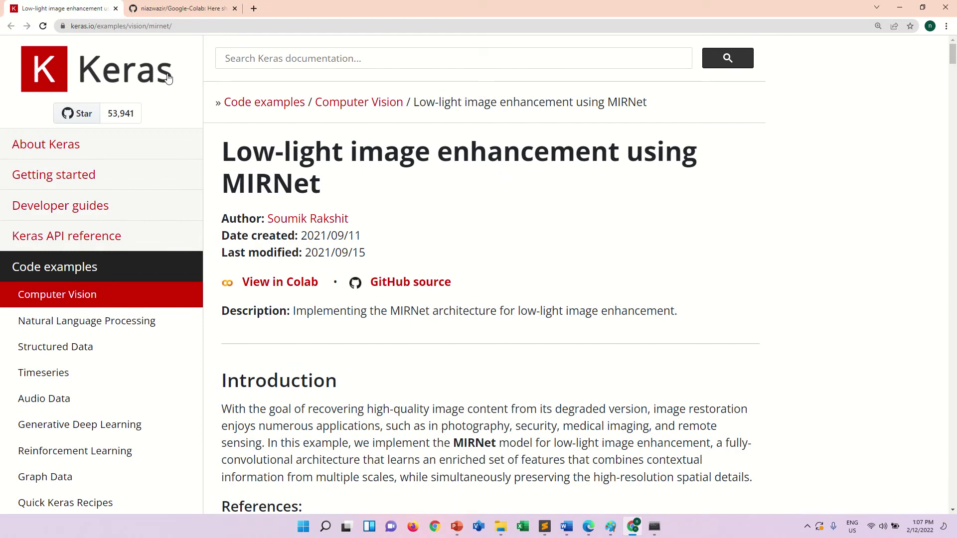
Open CHARBONNIER LOSS FUNCTION.ipynb in the GitHub Google-Colab repository and copy its URL.
{"action": "left_click", "coordinate": [172, 8]}
{"action": "scroll", "coordinate": [235, 334], "scroll_direction": "down", "scroll_amount": 3}
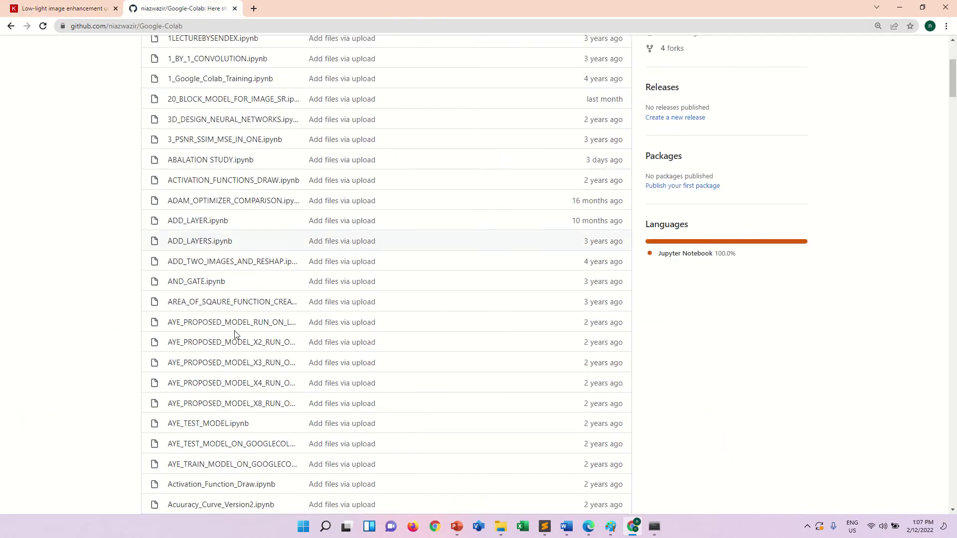
{"action": "scroll", "coordinate": [235, 334], "scroll_direction": "down", "scroll_amount": 5}
{"action": "scroll", "coordinate": [235, 334], "scroll_direction": "down", "scroll_amount": 5}
{"action": "scroll", "coordinate": [262, 326], "scroll_direction": "down", "scroll_amount": 2}
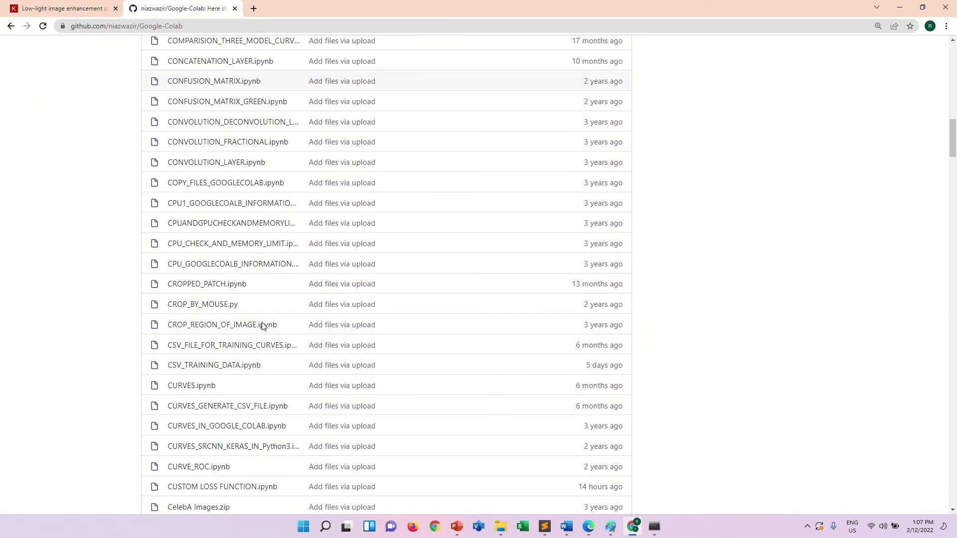
{"action": "scroll", "coordinate": [262, 327], "scroll_direction": "down", "scroll_amount": 5}
{"action": "scroll", "coordinate": [262, 261], "scroll_direction": "down", "scroll_amount": 2}
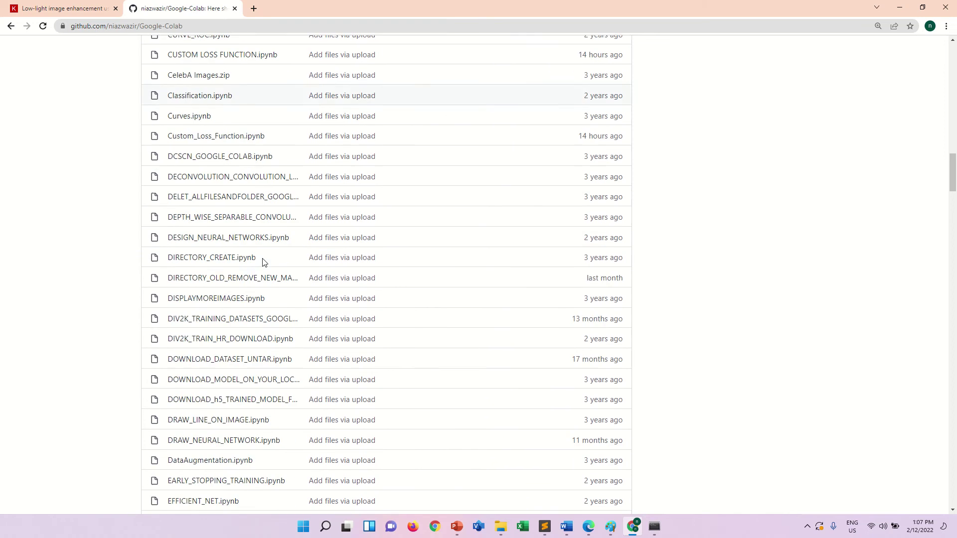
{"action": "scroll", "coordinate": [262, 261], "scroll_direction": "down", "scroll_amount": 1}
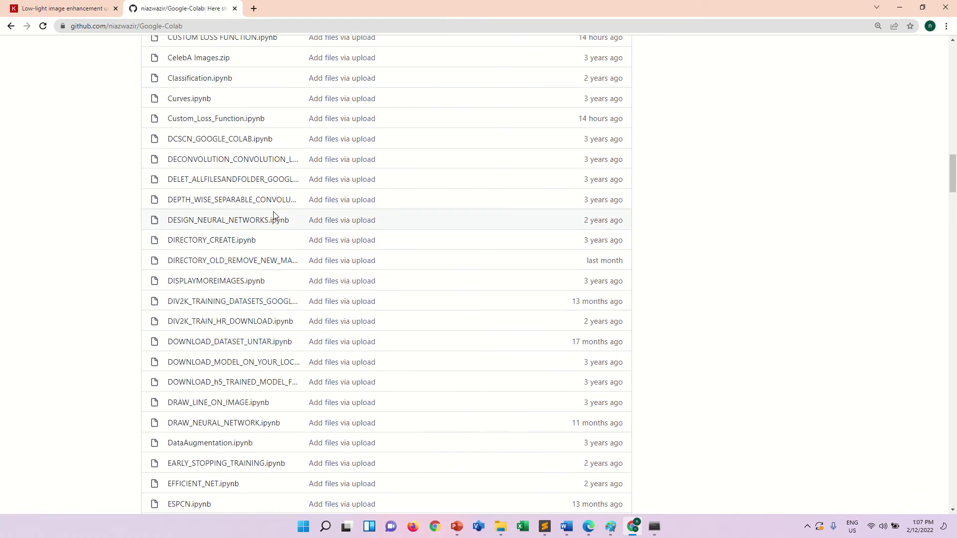
{"action": "scroll", "coordinate": [274, 215], "scroll_direction": "up", "scroll_amount": 3}
{"action": "scroll", "coordinate": [273, 217], "scroll_direction": "up", "scroll_amount": 2}
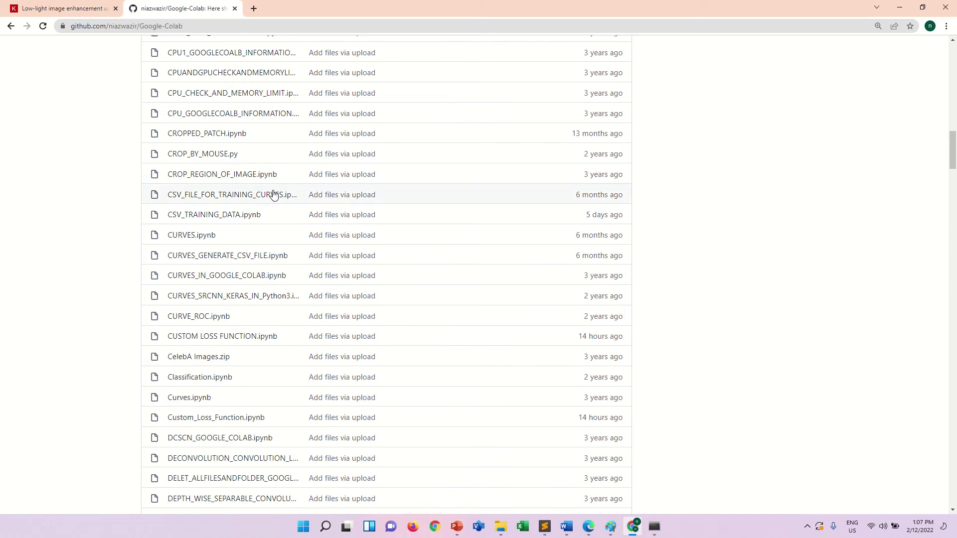
{"action": "scroll", "coordinate": [263, 226], "scroll_direction": "up", "scroll_amount": 3}
{"action": "scroll", "coordinate": [326, 196], "scroll_direction": "up", "scroll_amount": 2}
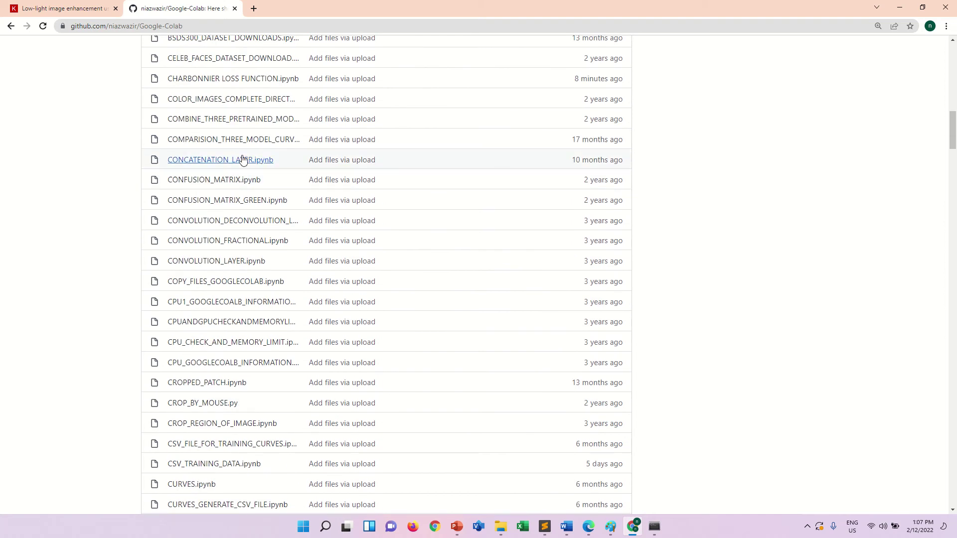
{"action": "scroll", "coordinate": [242, 161], "scroll_direction": "up", "scroll_amount": 3}
{"action": "scroll", "coordinate": [225, 224], "scroll_direction": "up", "scroll_amount": 2}
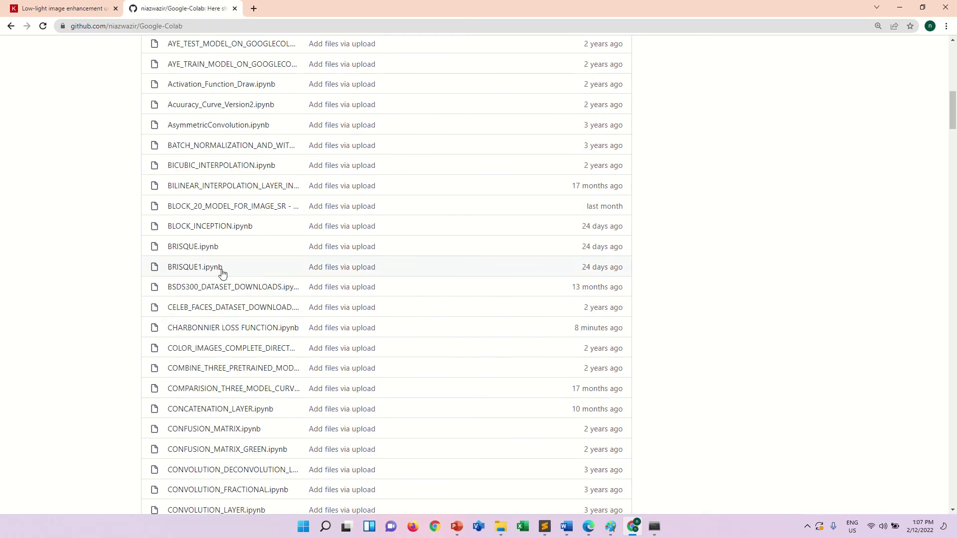
{"action": "left_click", "coordinate": [222, 329]}
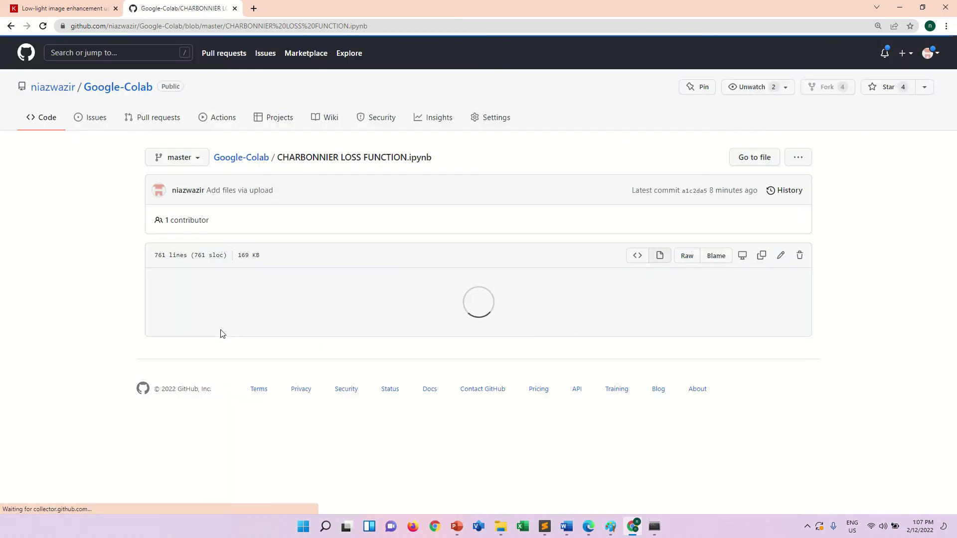
{"action": "right_click", "coordinate": [248, 25]}
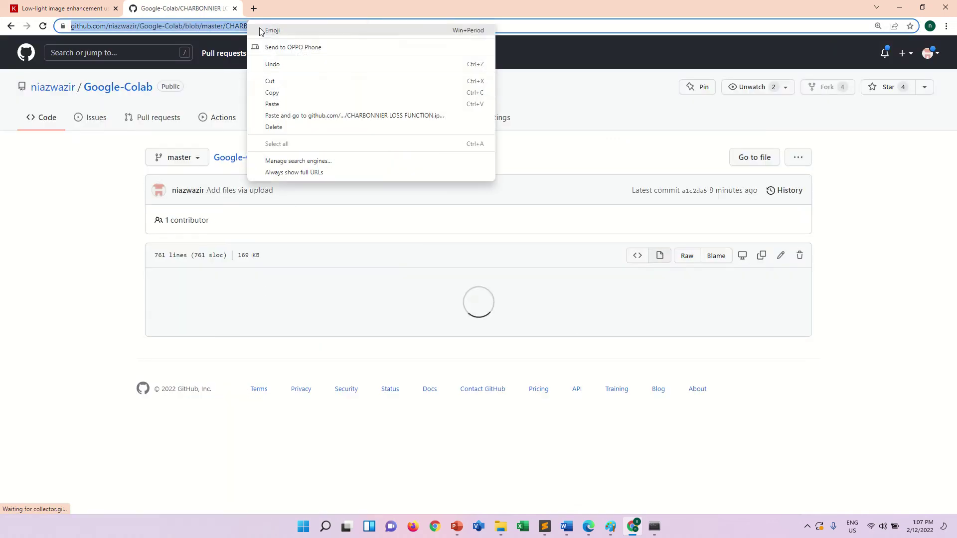
{"action": "left_click", "coordinate": [274, 85]}
{"action": "left_click", "coordinate": [256, 8]}
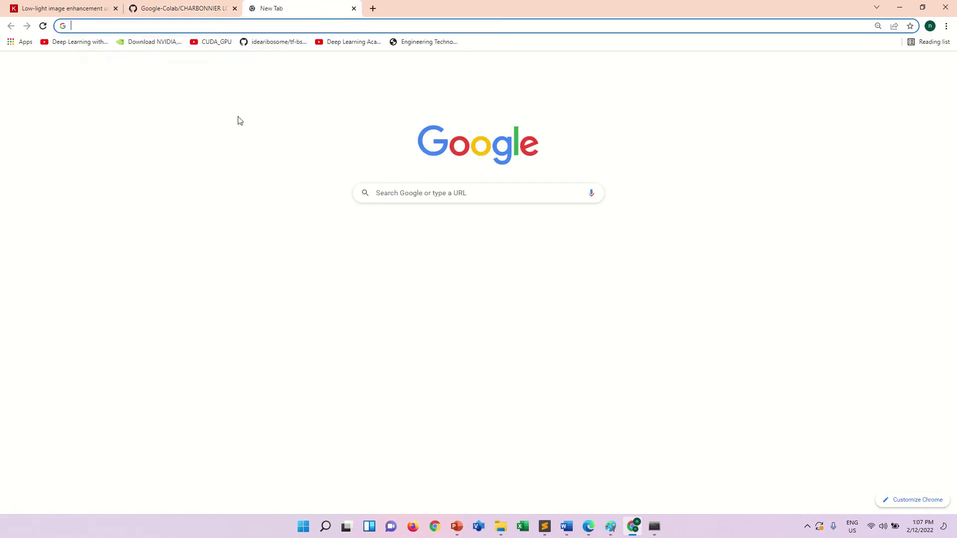
{"action": "type", "text": "www.google.com"}
{"action": "key", "text": "Return"}
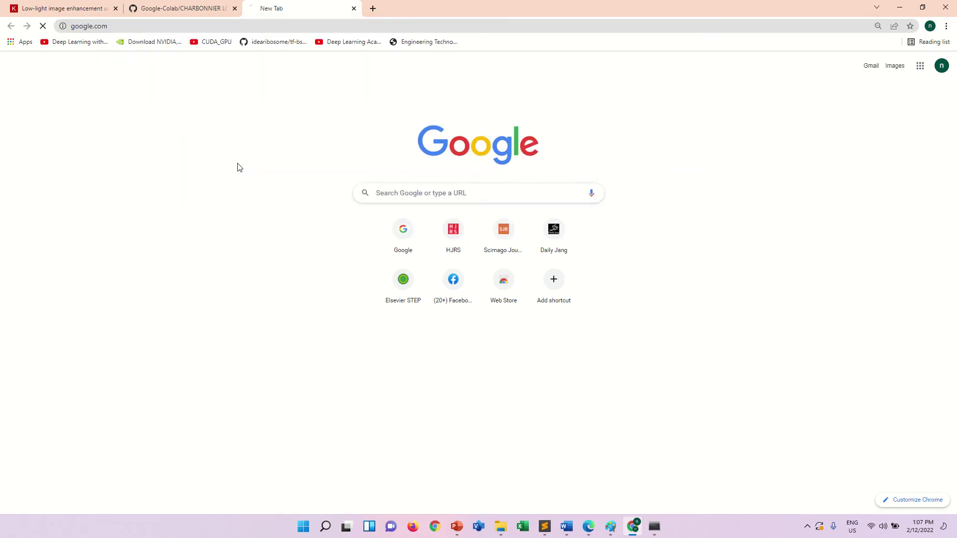
{"action": "type", "text": "google"}
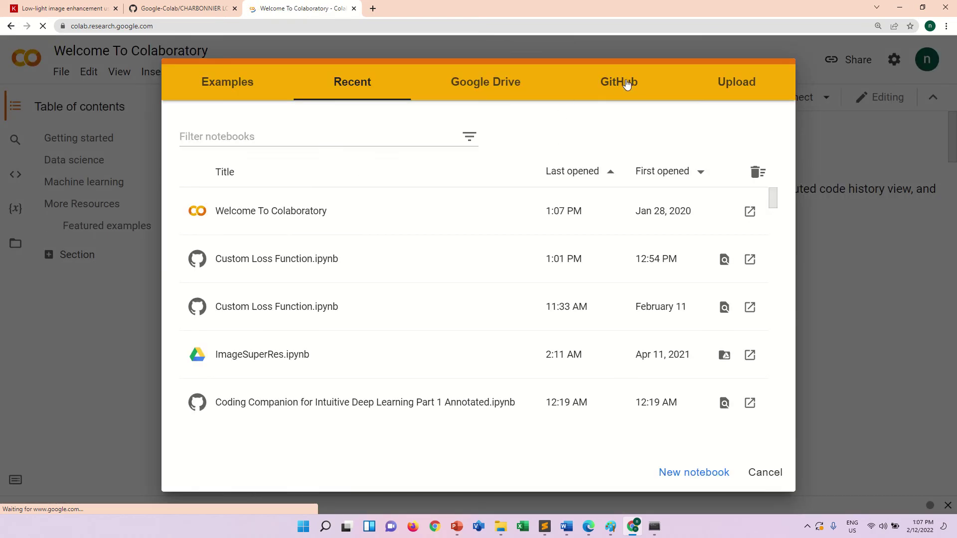
Paste the copied notebook URL into the GitHub tab of Colab's Open notebook dialog.
{"action": "left_click", "coordinate": [619, 81]}
{"action": "left_click", "coordinate": [637, 311]}
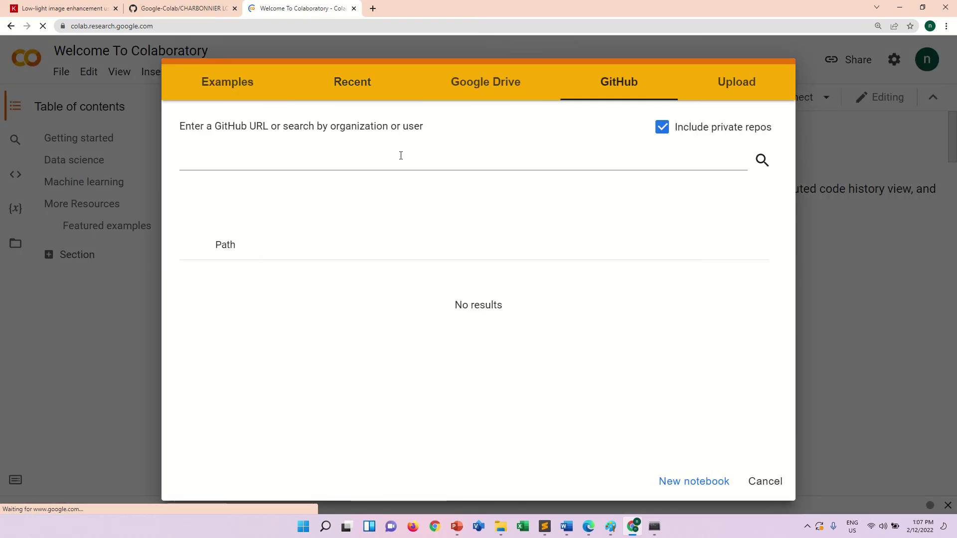
{"action": "left_click", "coordinate": [401, 156]}
{"action": "type", "text": "https://github.com/niazwazir/Google-Colab/blob/master/CHARBONNIER%20LOSS%20FUNCTION.ipynb"}
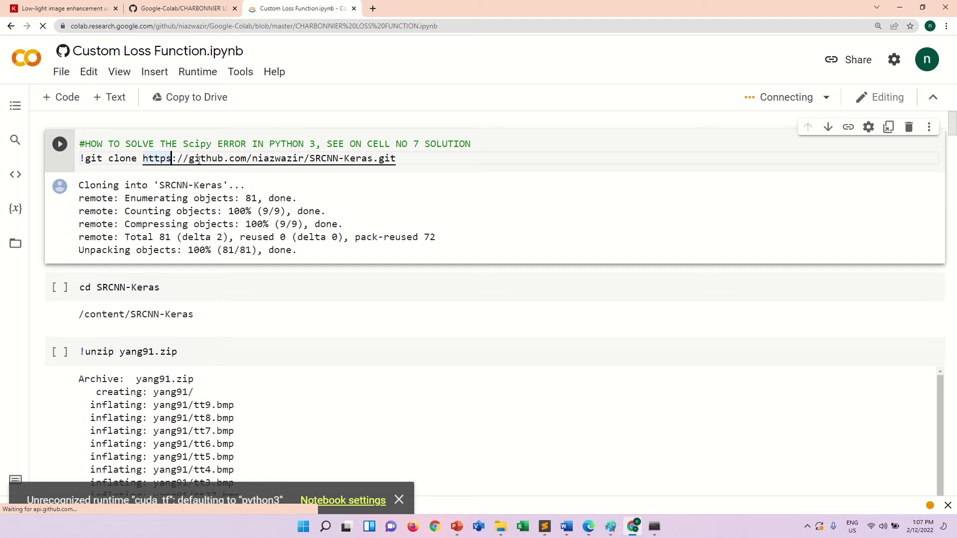
Run the git clone cell despite the authorship warning, then run all cells after the cd cell.
{"action": "key", "text": "shift+Return"}
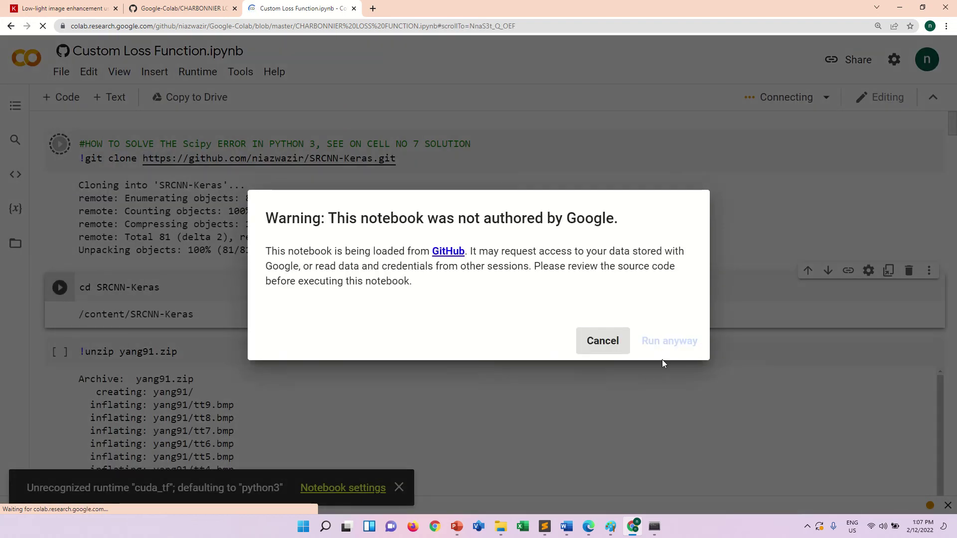
{"action": "left_click", "coordinate": [665, 343]}
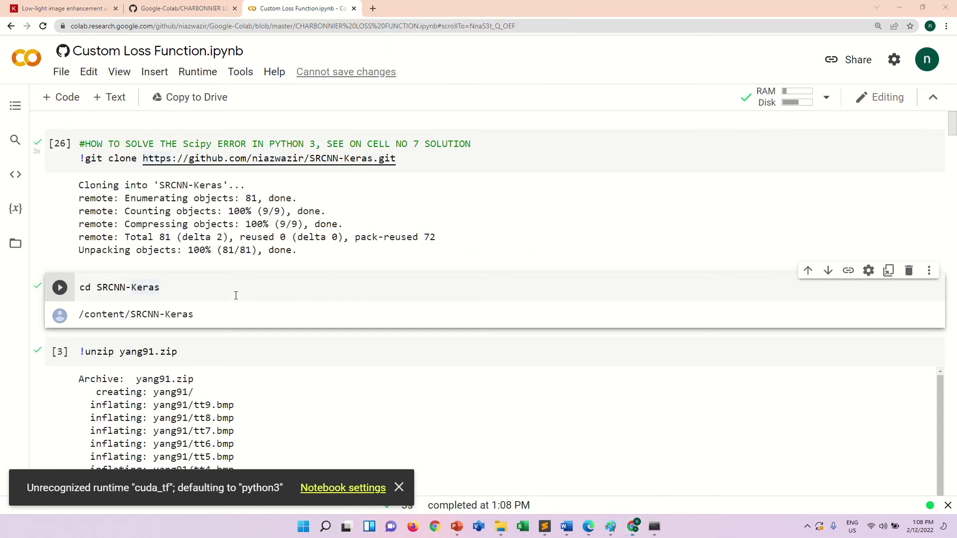
{"action": "key", "text": "ctrl+F10"}
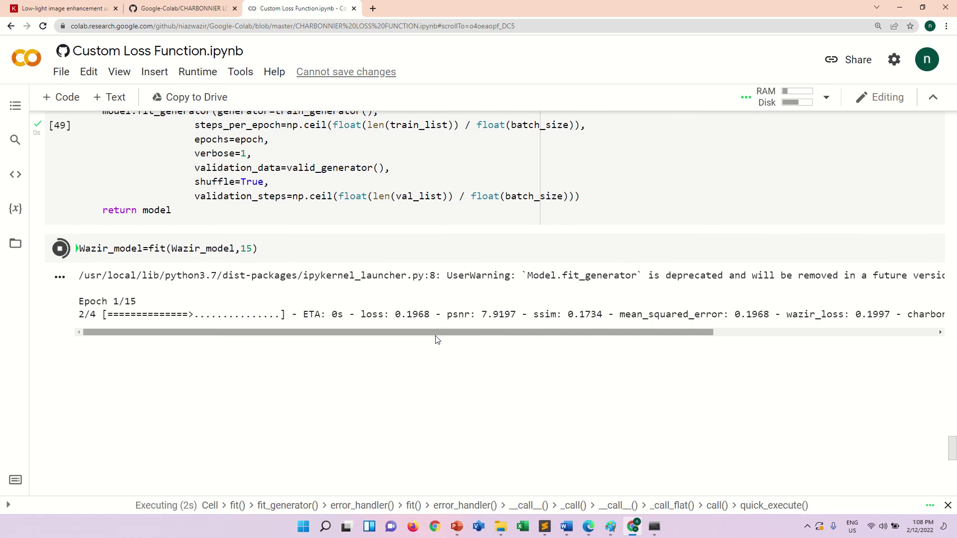
{"action": "left_click_drag", "start_coordinate": [406, 331], "coordinate": [716, 343]}
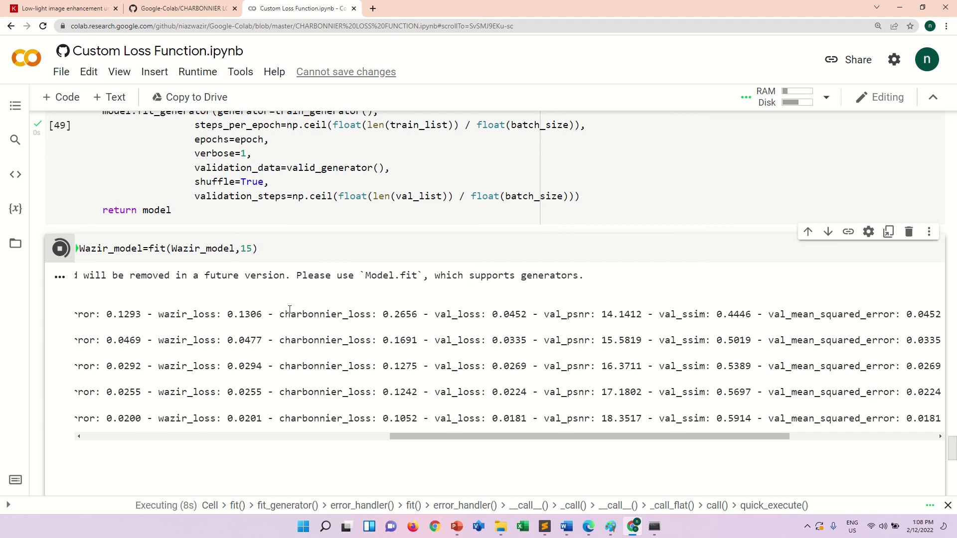
Highlight the epoch log lines showing charbonnier_loss and val_charbonnier_loss values.
{"action": "left_click_drag", "start_coordinate": [75, 314], "coordinate": [413, 314]}
{"action": "left_click", "coordinate": [448, 479]}
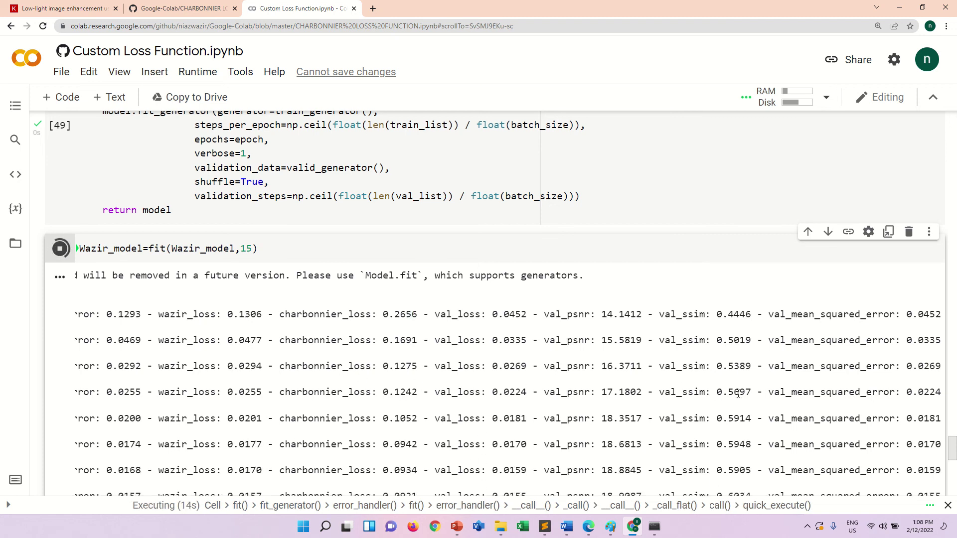
{"action": "scroll", "coordinate": [738, 394], "scroll_direction": "down", "scroll_amount": 2}
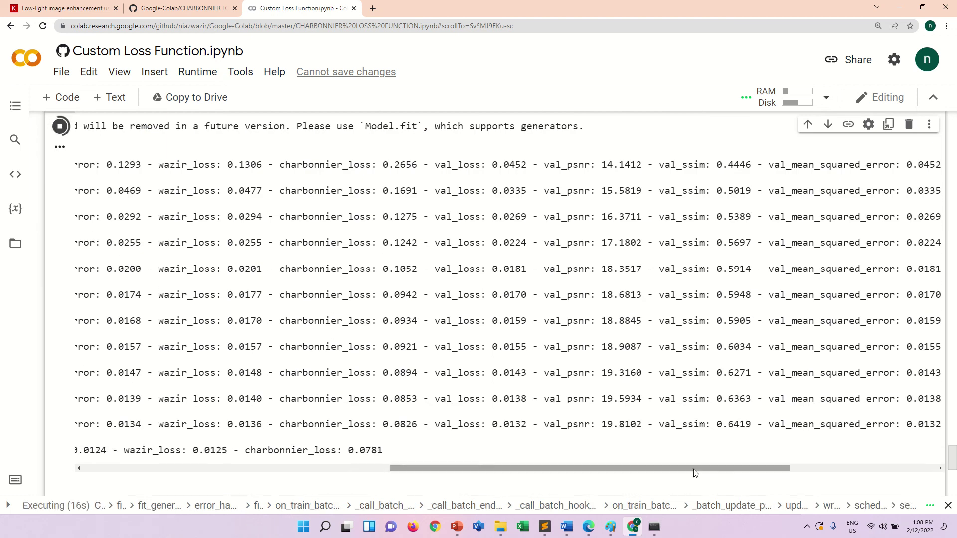
{"action": "left_click_drag", "start_coordinate": [695, 473], "coordinate": [861, 470]}
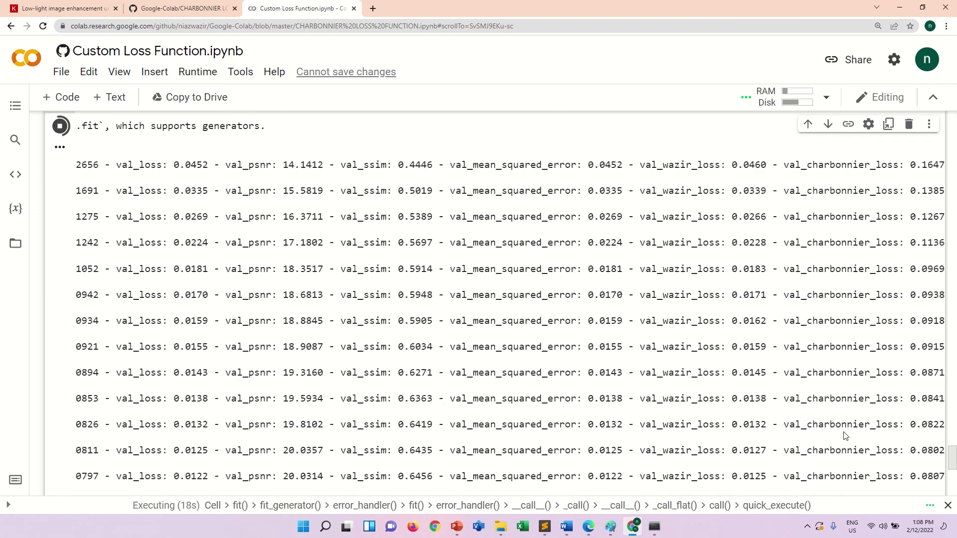
{"action": "left_click_drag", "start_coordinate": [800, 437], "coordinate": [908, 423]}
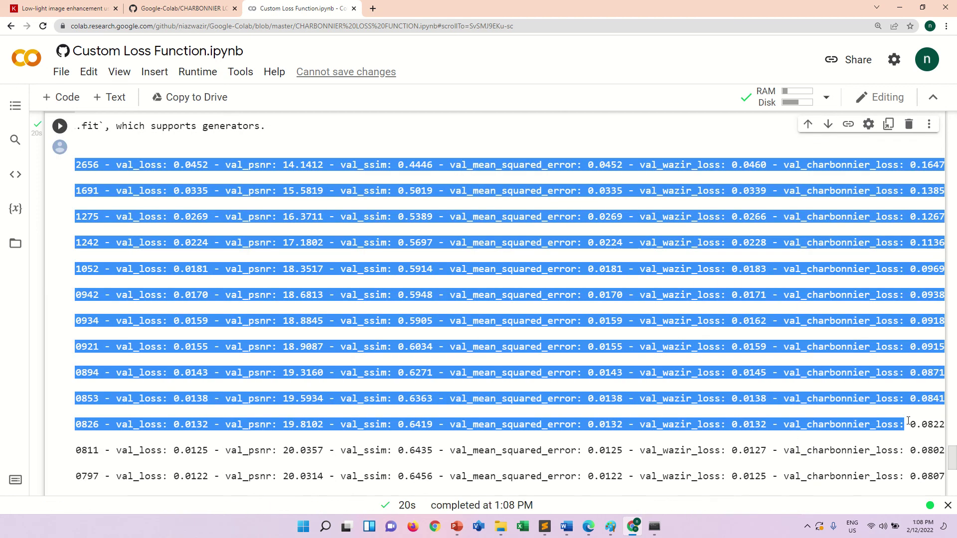
{"action": "scroll", "coordinate": [707, 421], "scroll_direction": "down", "scroll_amount": 1}
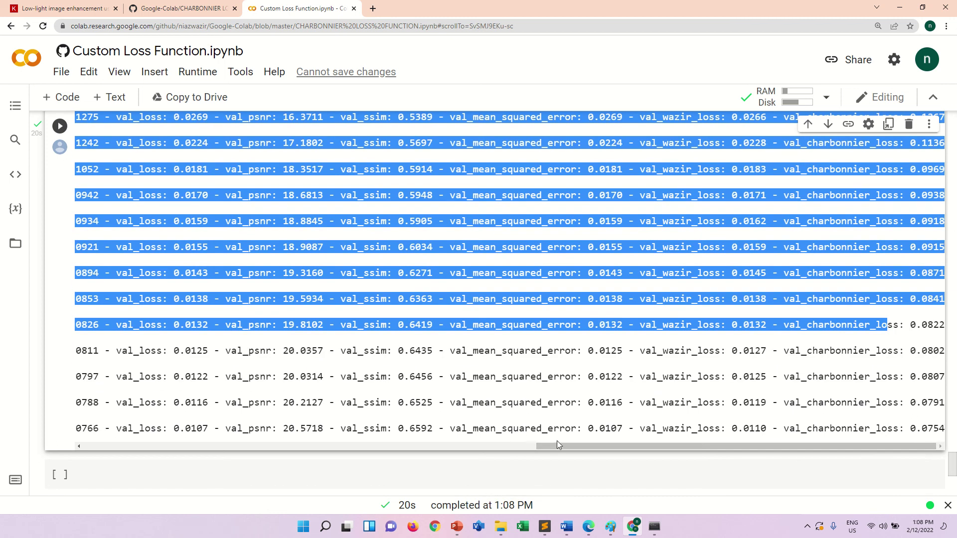
{"action": "left_click_drag", "start_coordinate": [557, 445], "coordinate": [78, 444]}
{"action": "scroll", "coordinate": [446, 298], "scroll_direction": "up", "scroll_amount": 5}
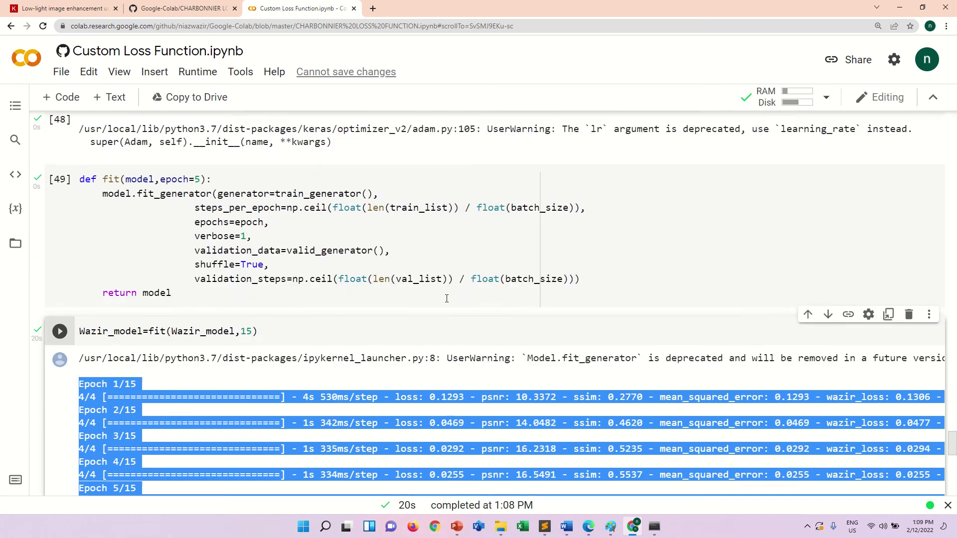
{"action": "scroll", "coordinate": [447, 298], "scroll_direction": "up", "scroll_amount": 3}
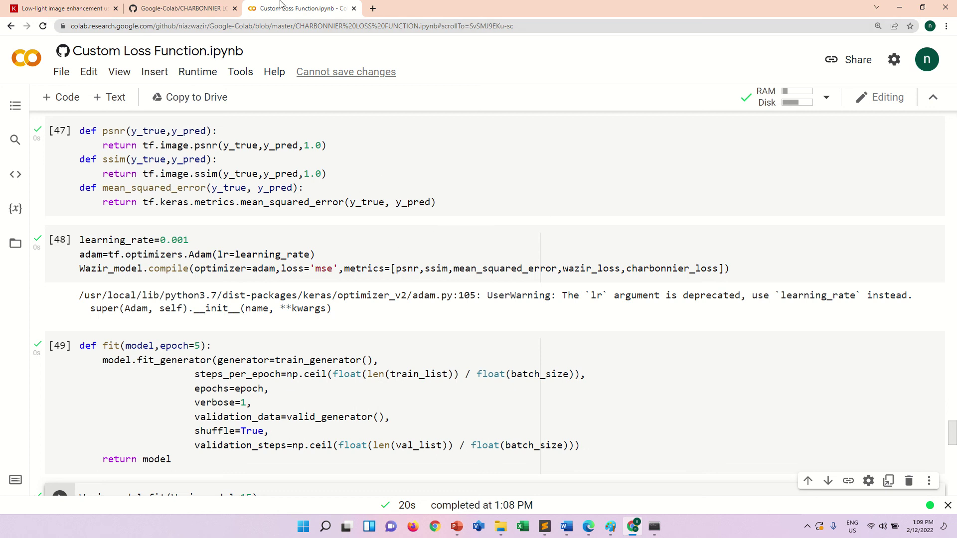